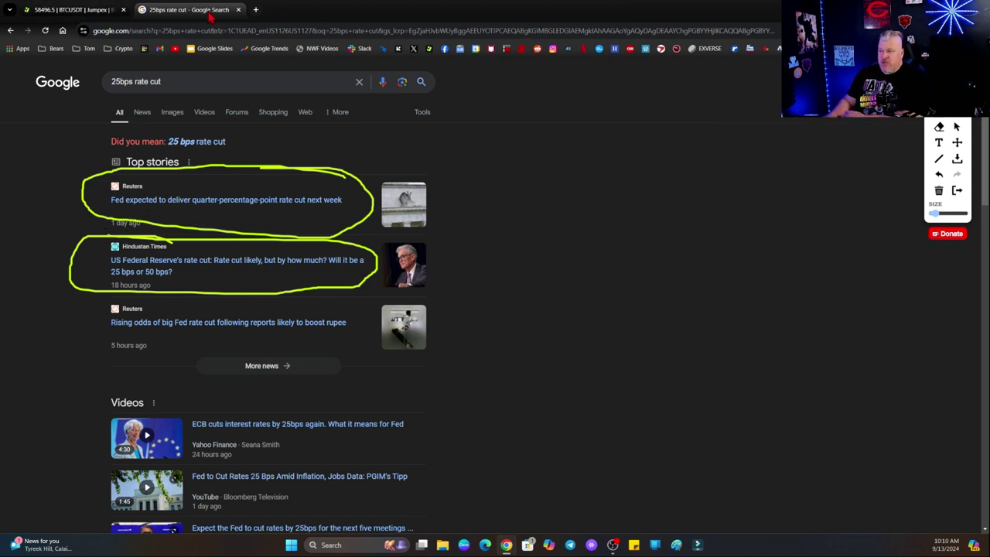
Place a 20x isolated limit short on BTC/USDT: 1.271 BTC (25% of balance) at 59000
click(238, 9)
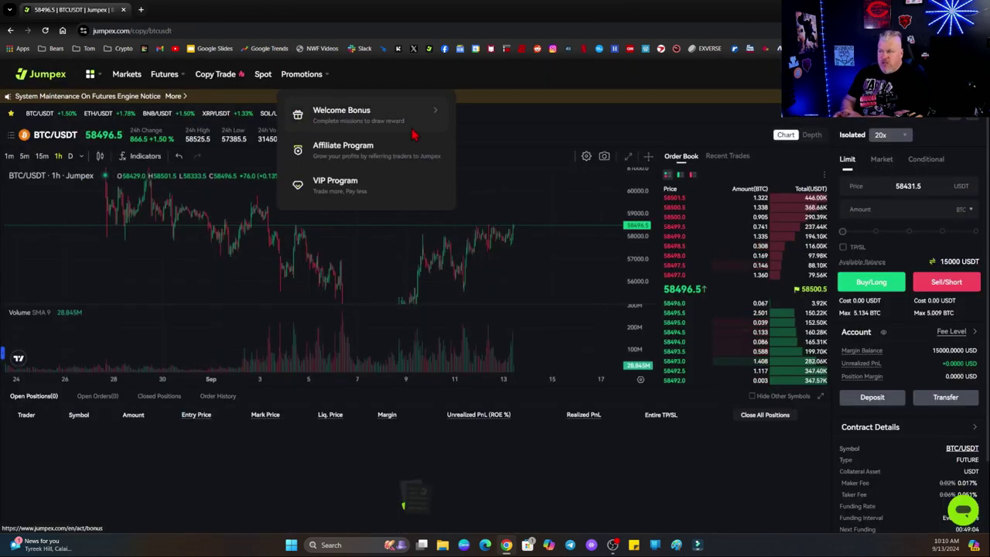
scroll(533, 226, down, 3)
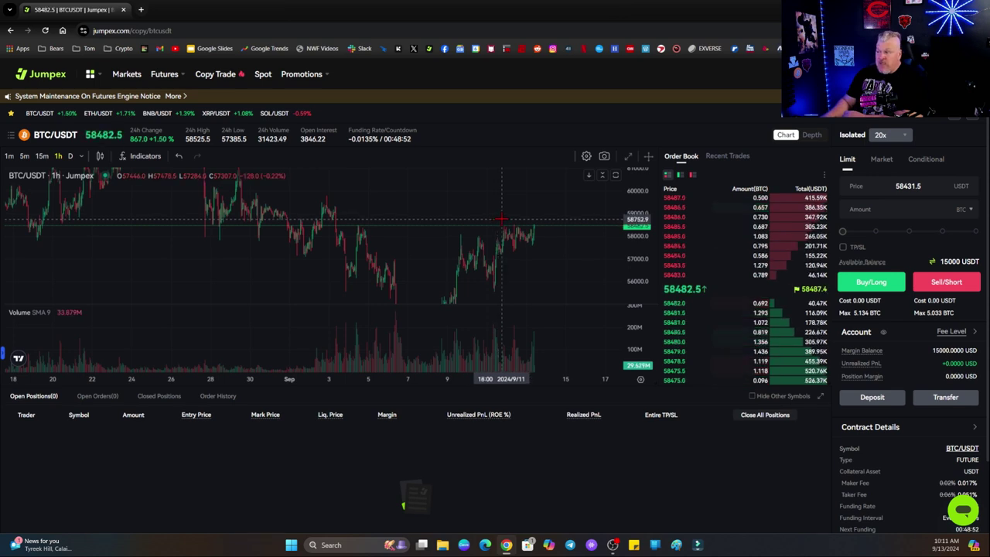
drag(511, 220, 440, 219)
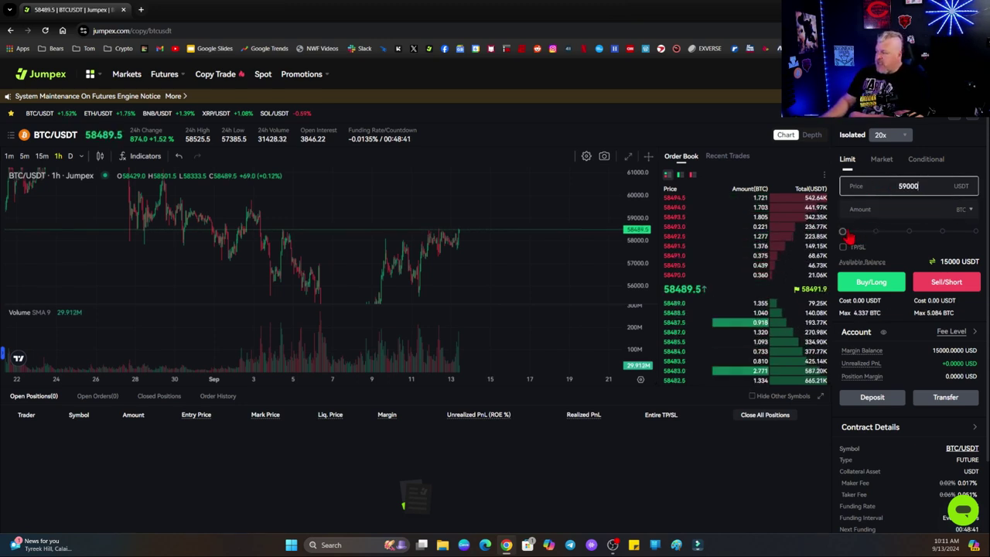
drag(847, 234, 854, 234)
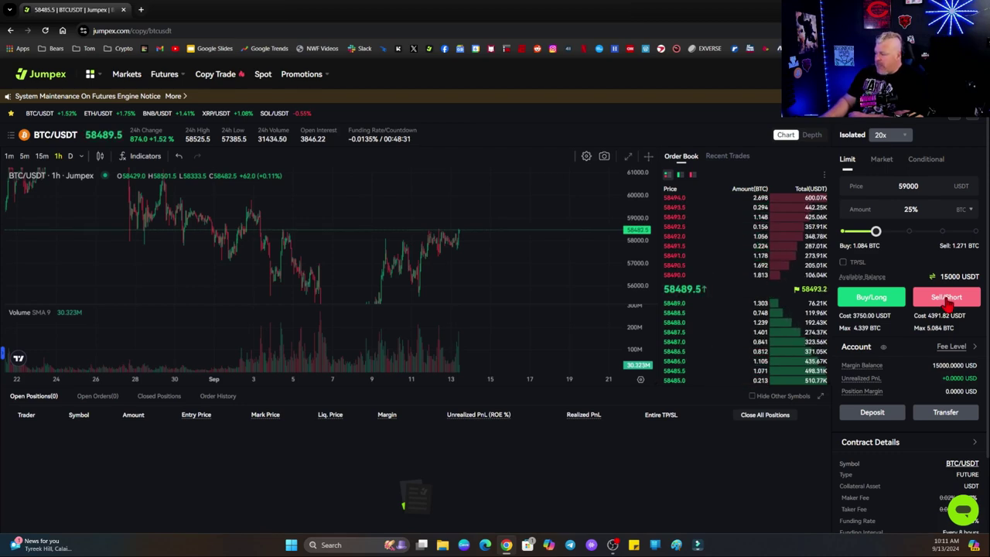
click(948, 299)
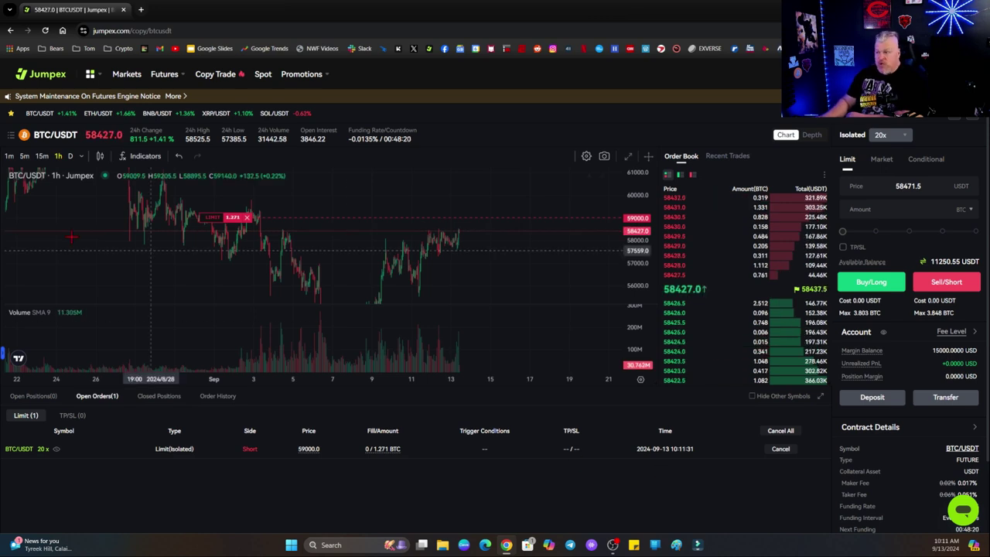
On ETH/USDT, submit a 20x isolated limit short for 23.14 ETH (25%) at 2430
click(98, 113)
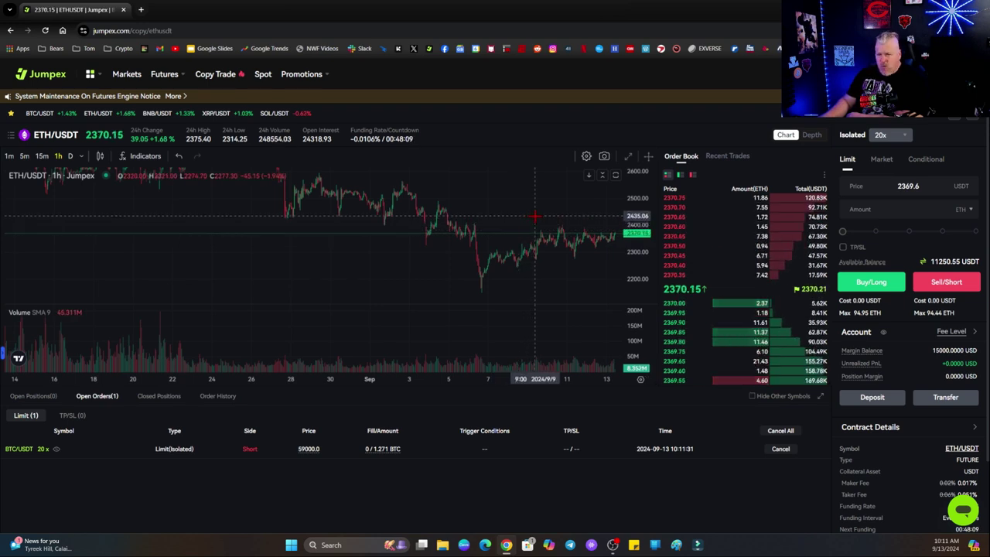
drag(535, 217, 469, 217)
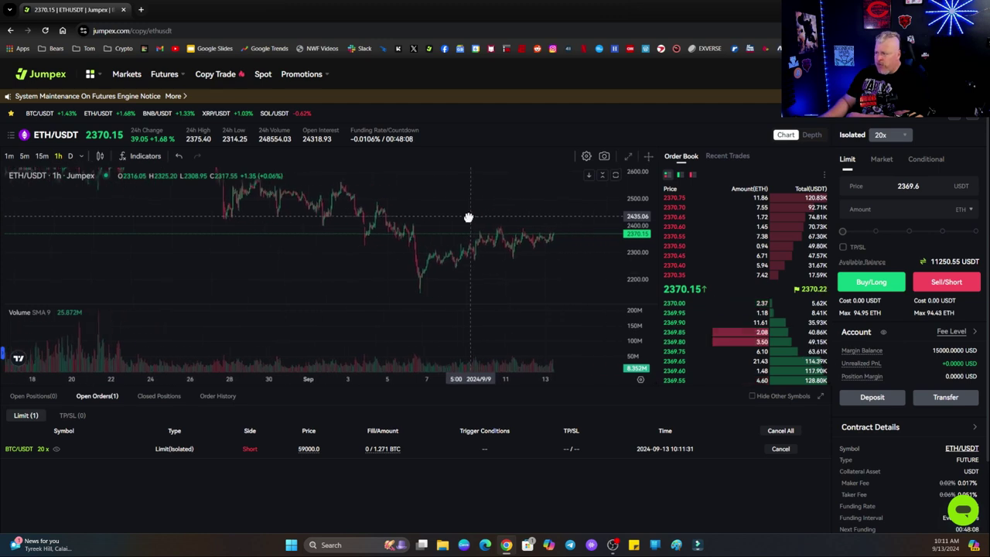
double_click(894, 185)
text(2430)
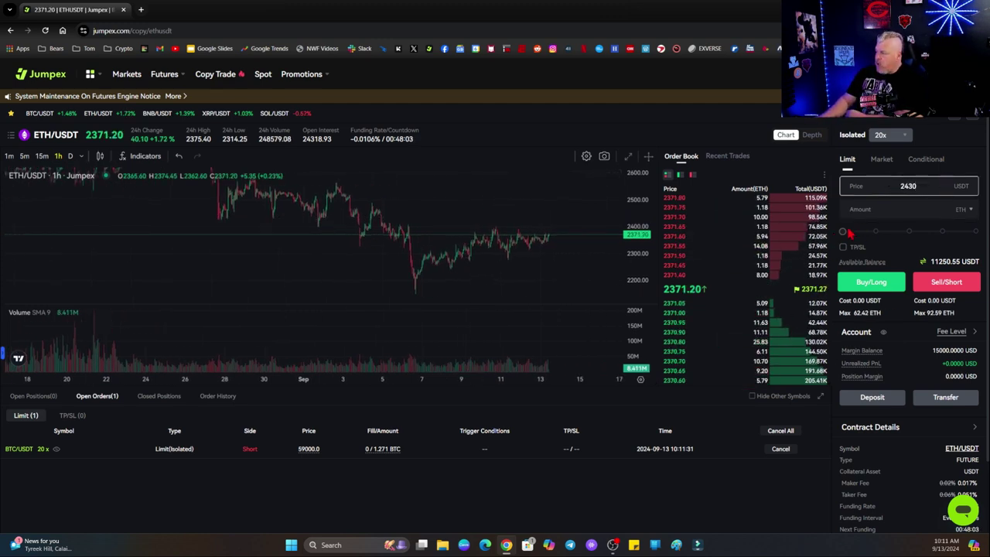
mouse_move(843, 232)
mouse_down()
mouse_move(898, 233)
mouse_move(878, 233)
mouse_up()
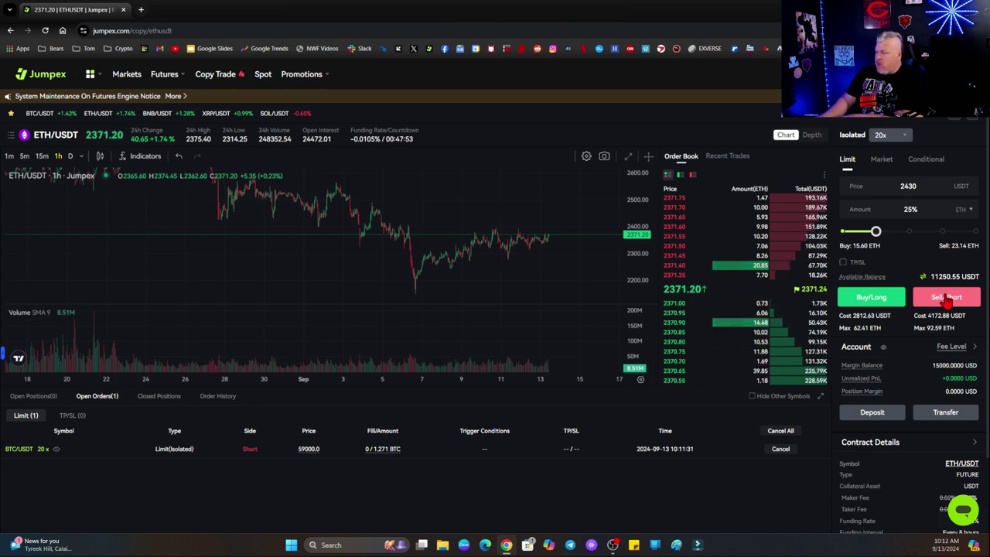
click(949, 301)
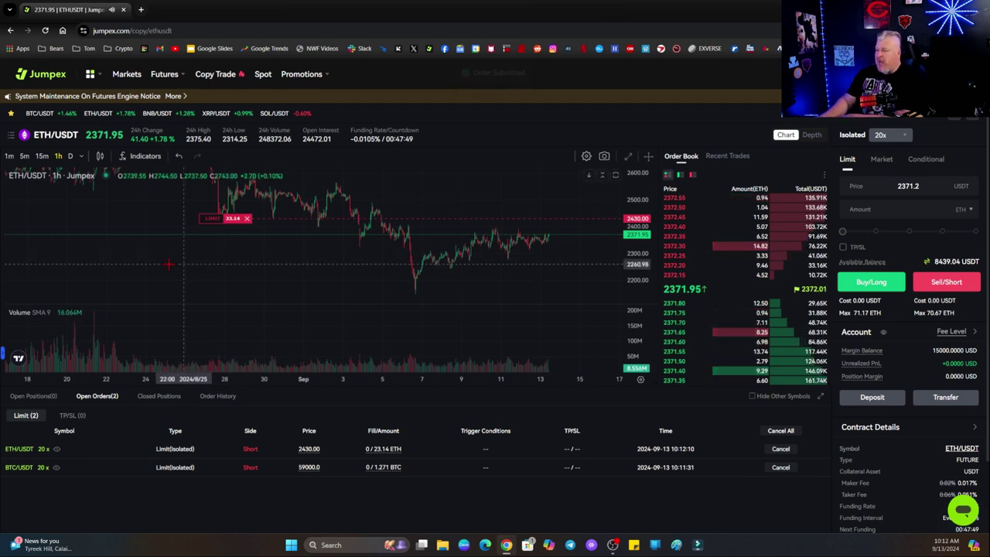
On XRP/USDT, submit a limit short for 145500 XRP (50% of balance) at 0.58
click(223, 112)
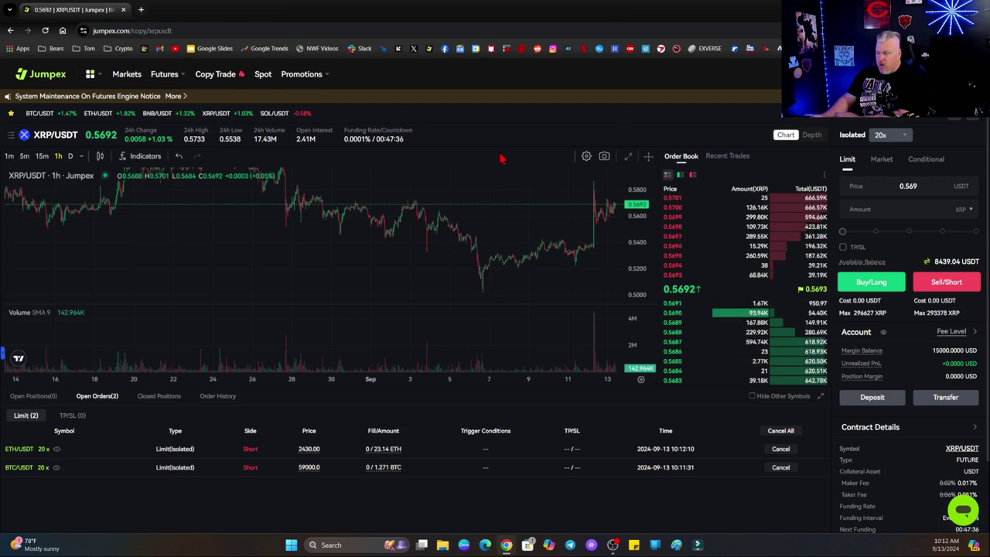
scroll(542, 179, down, 3)
mouse_move(568, 196)
mouse_down()
mouse_move(449, 230)
mouse_move(440, 186)
mouse_up()
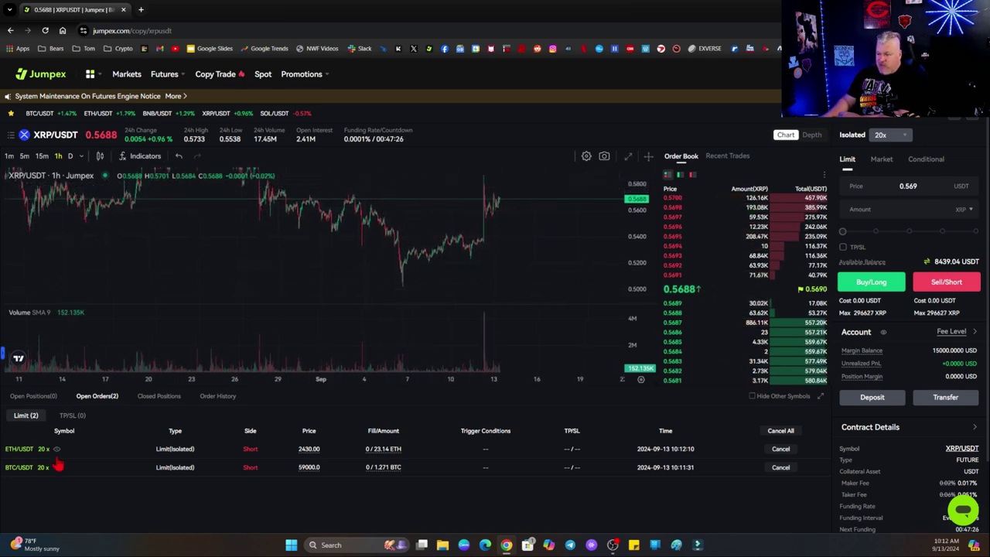
drag(422, 179, 428, 251)
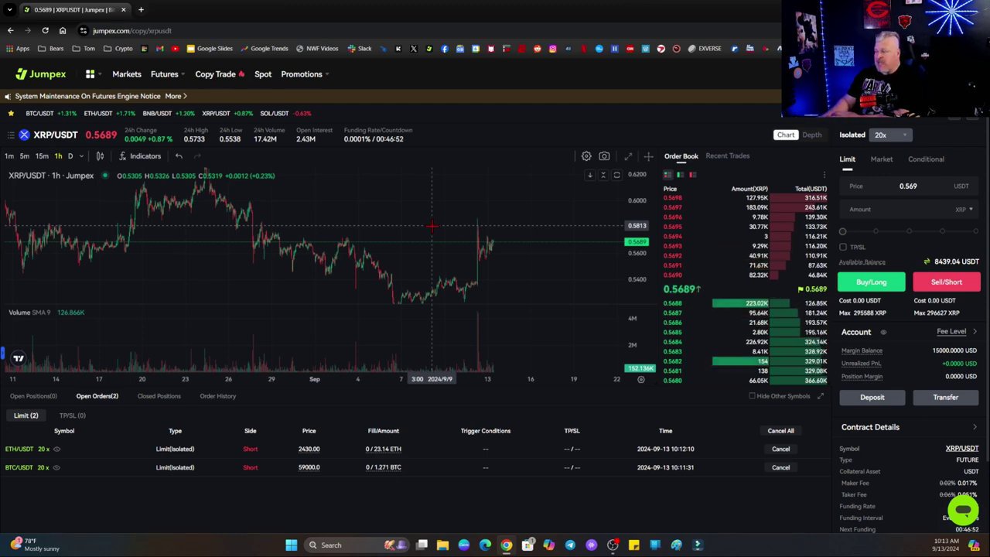
click(879, 211)
click(909, 184)
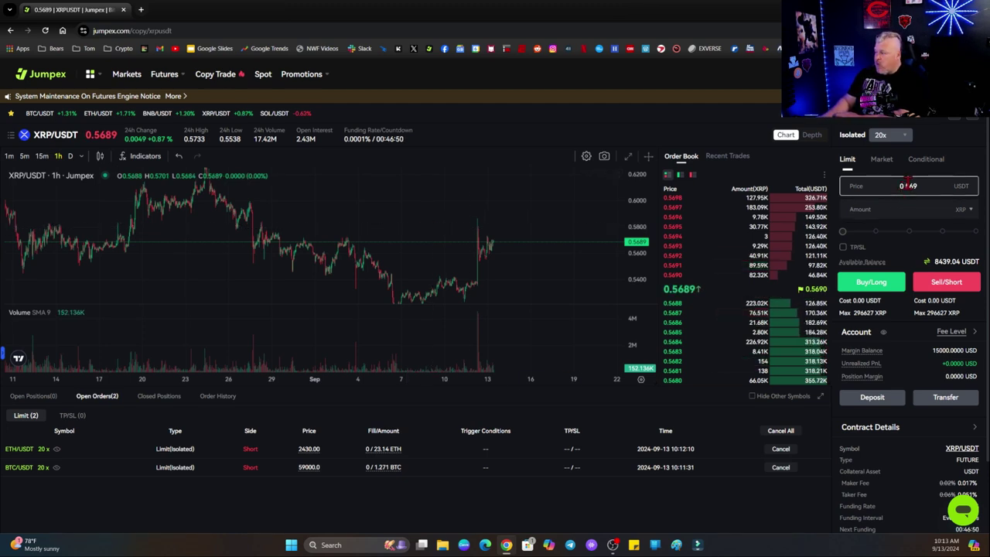
text(58)
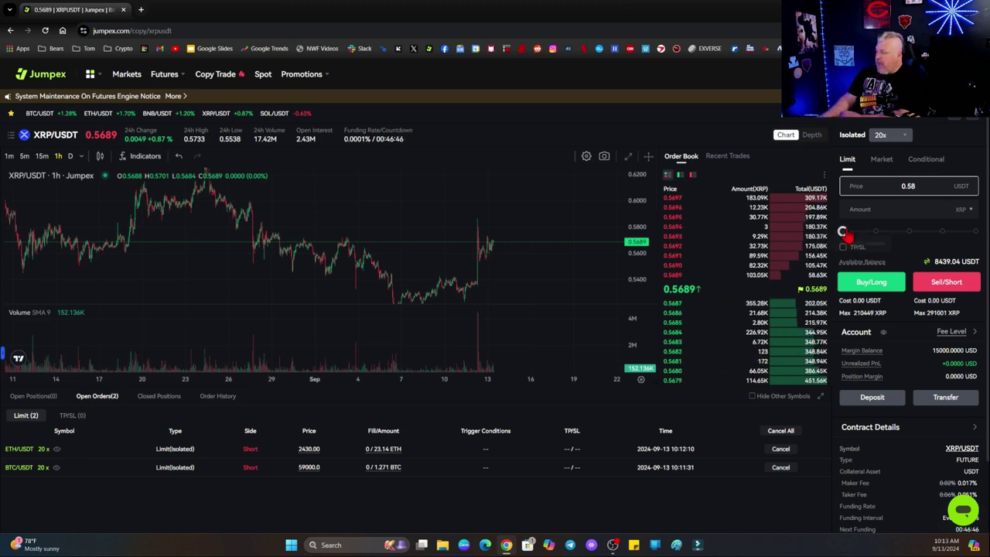
drag(845, 234, 909, 232)
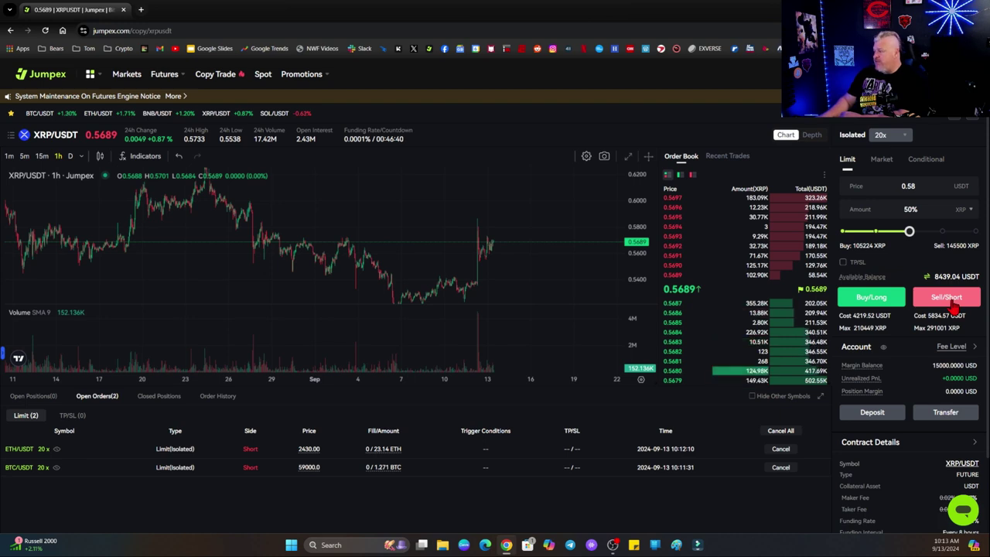
click(953, 307)
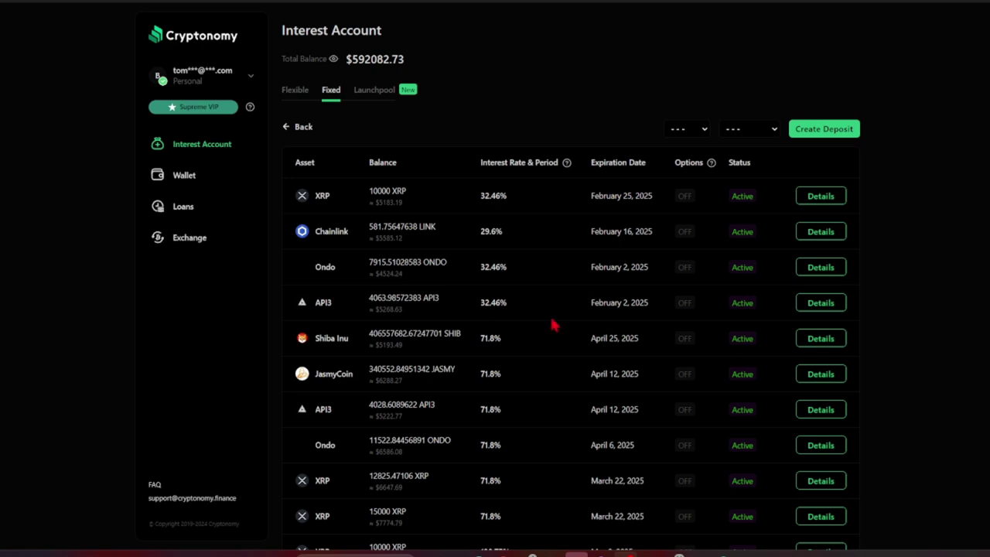
Review the .2 BTC and .2105 BTC deposit details, then preview a new fixed deposit's currency
scroll(554, 320, down, 10)
click(809, 473)
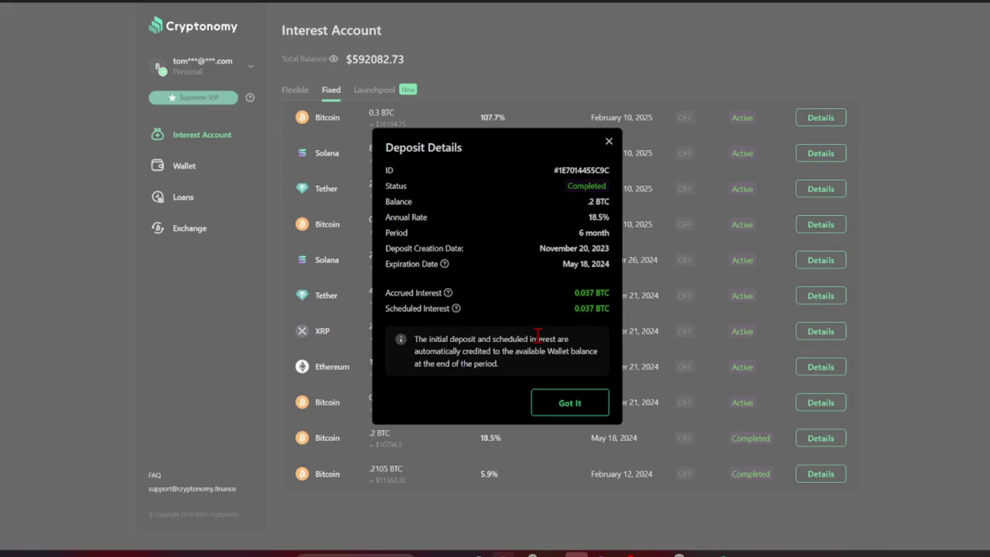
click(561, 405)
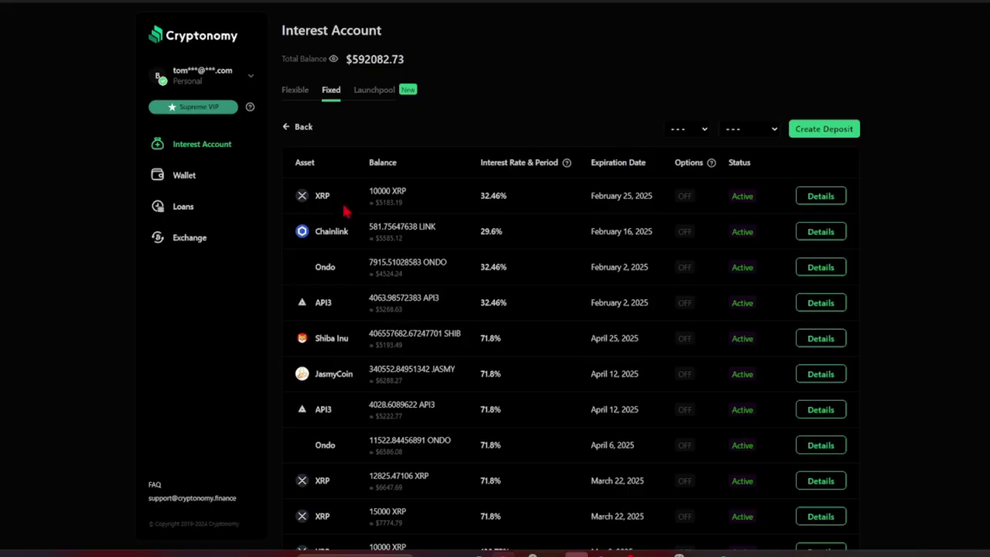
click(817, 132)
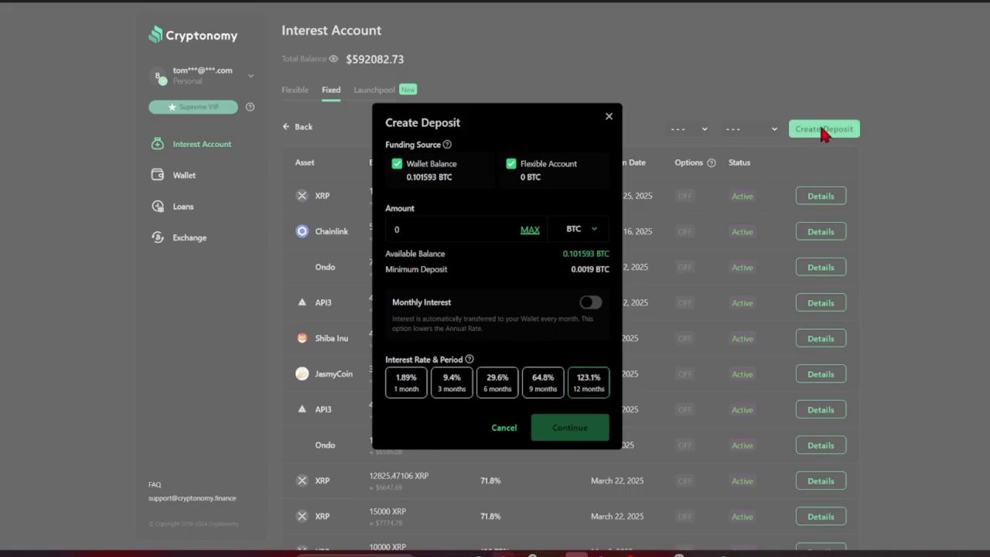
click(594, 231)
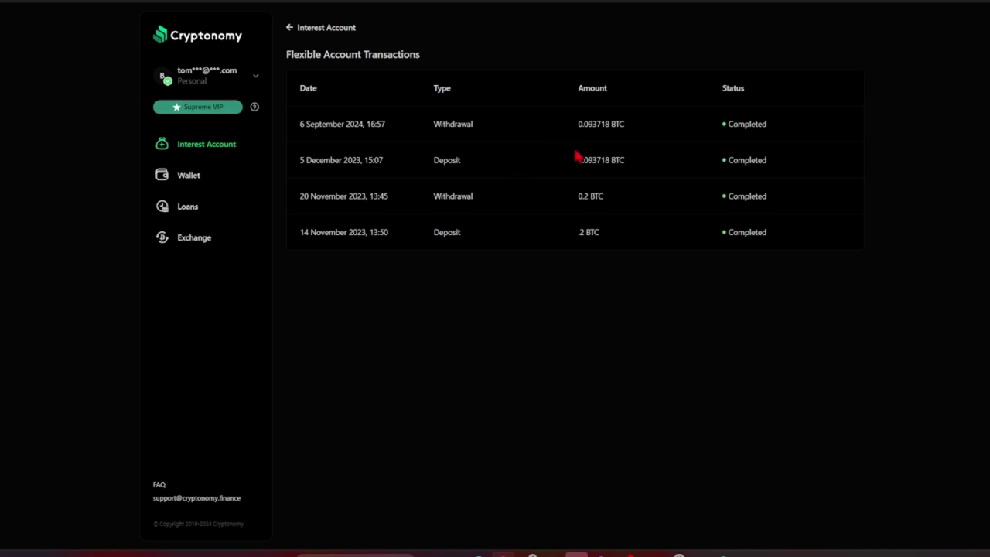
Confirm a 6 ETH xBronze launchpool contract, then check the 0.4805 BTC contract's details
drag(588, 123, 656, 131)
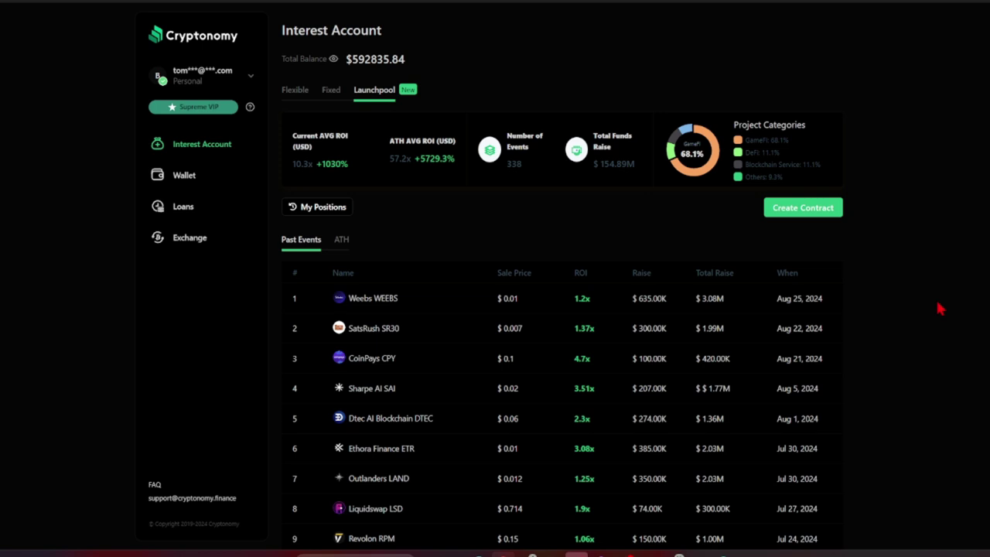
click(778, 213)
text(6)
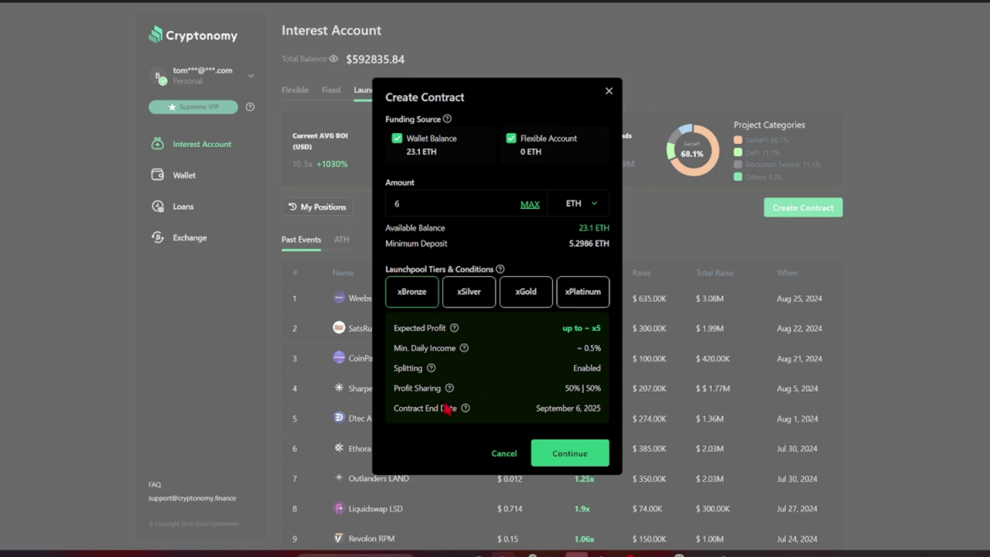
click(579, 459)
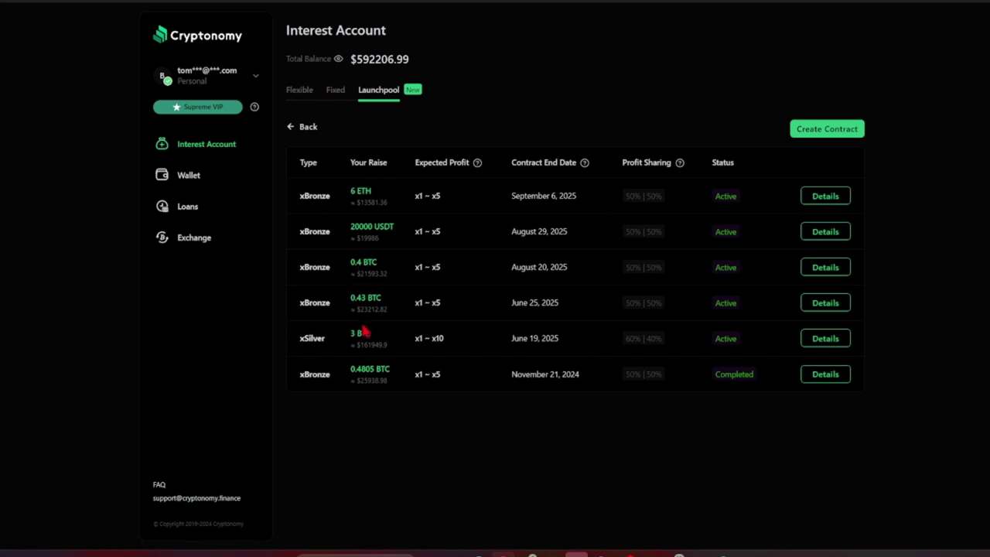
click(840, 374)
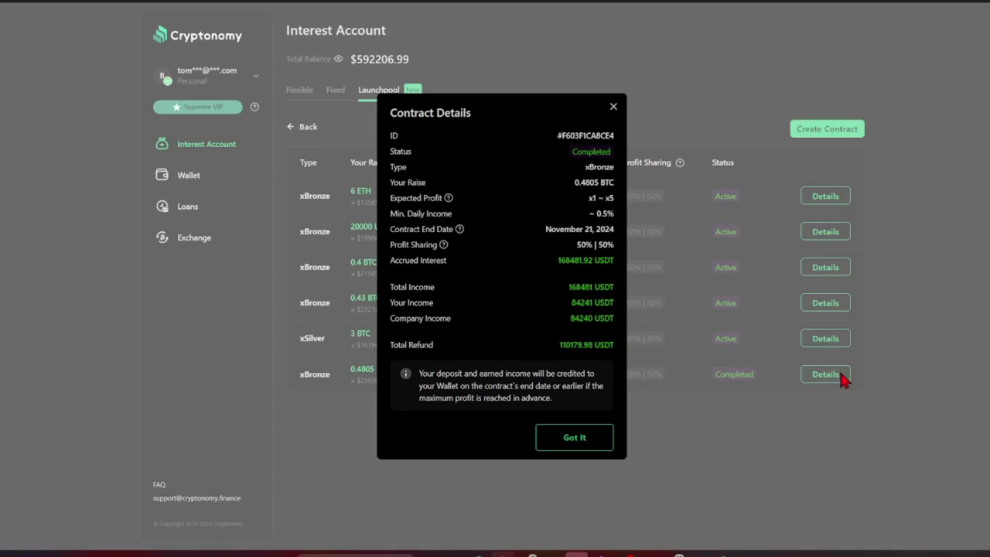